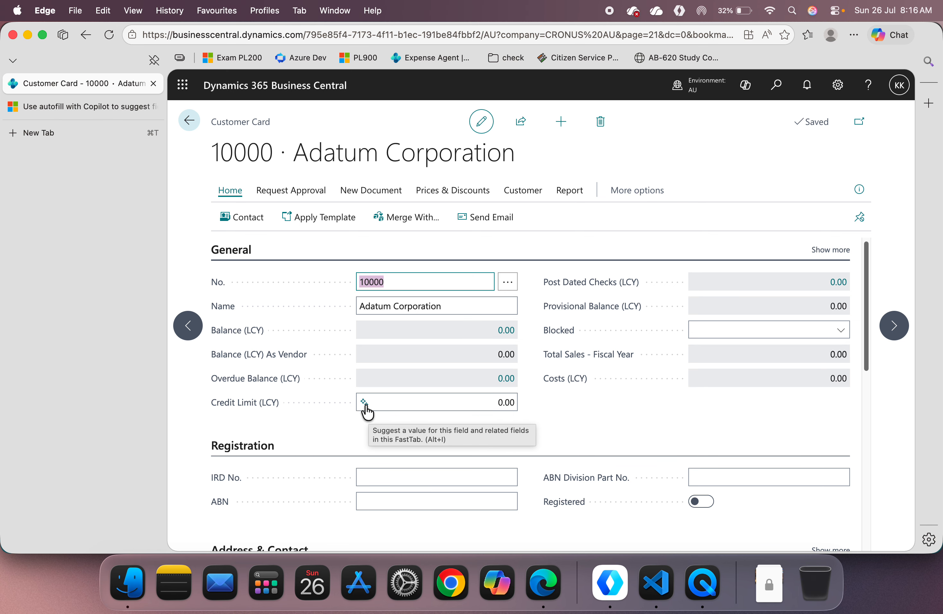
Step: Generate a Copilot suggestion for Adatum Corporation's credit limit, view its explanation and keep the 50,000.00 value
click(364, 401)
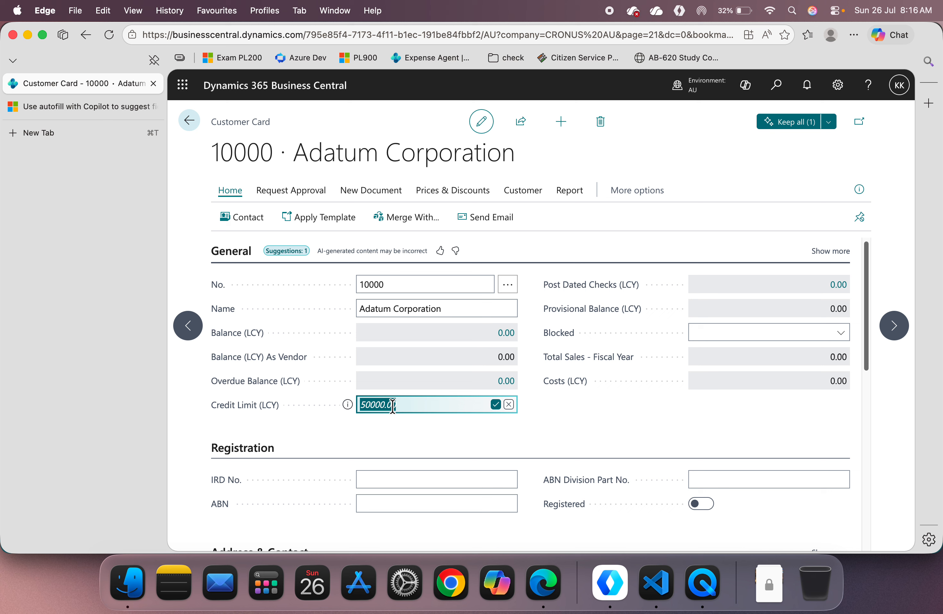
click(349, 405)
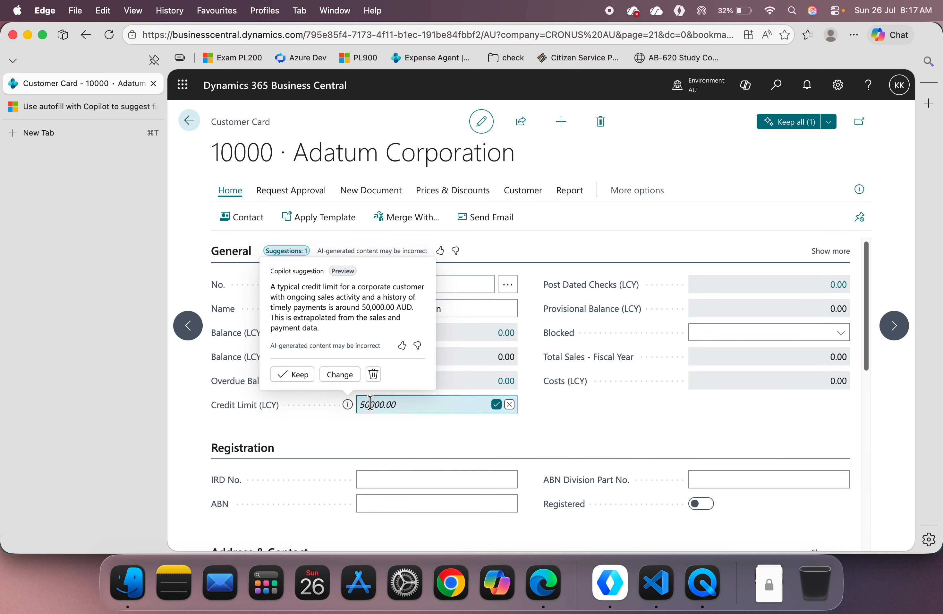
click(299, 375)
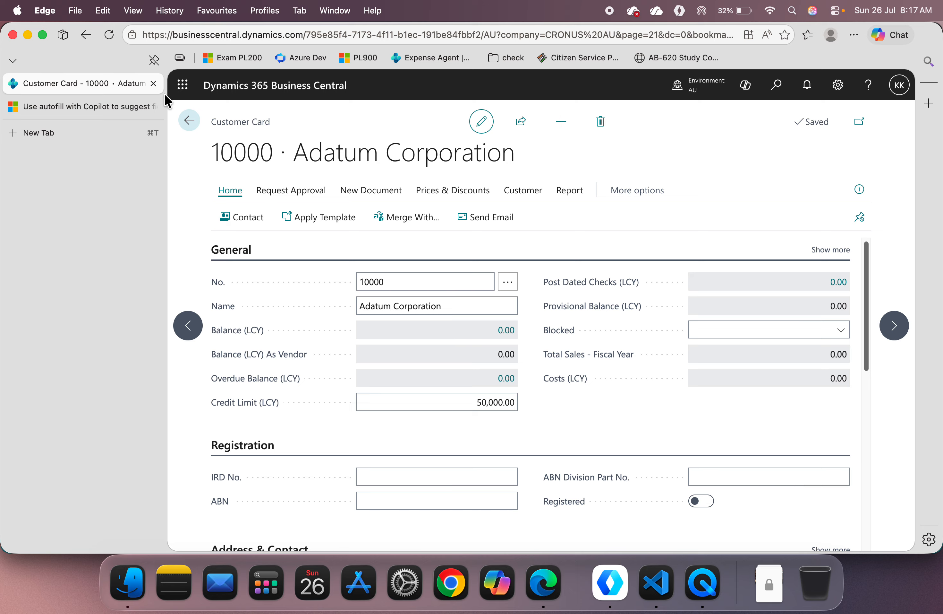
Step: Open the Microsoft India customer card and generate Copilot suggestions starting from its empty Address field
click(188, 120)
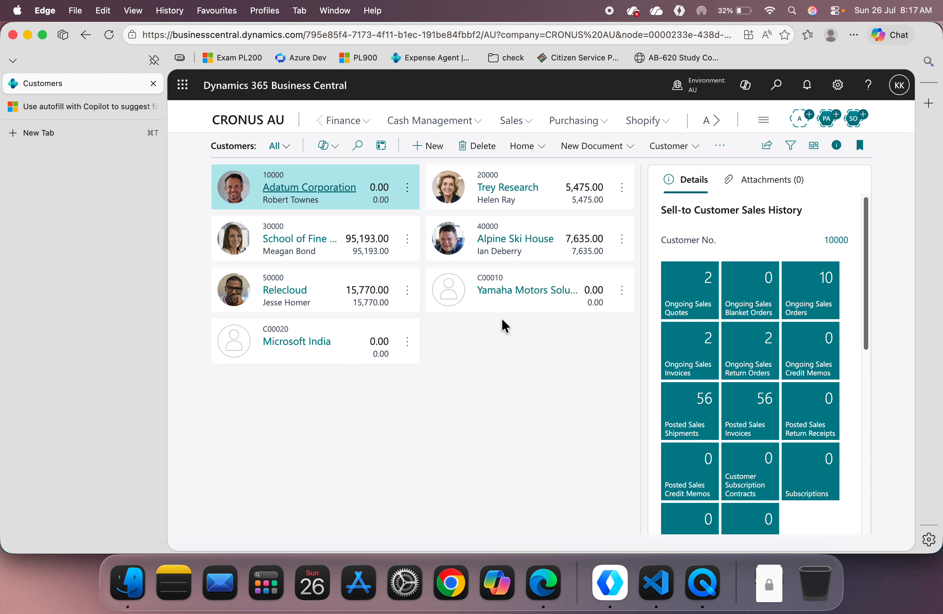
click(312, 341)
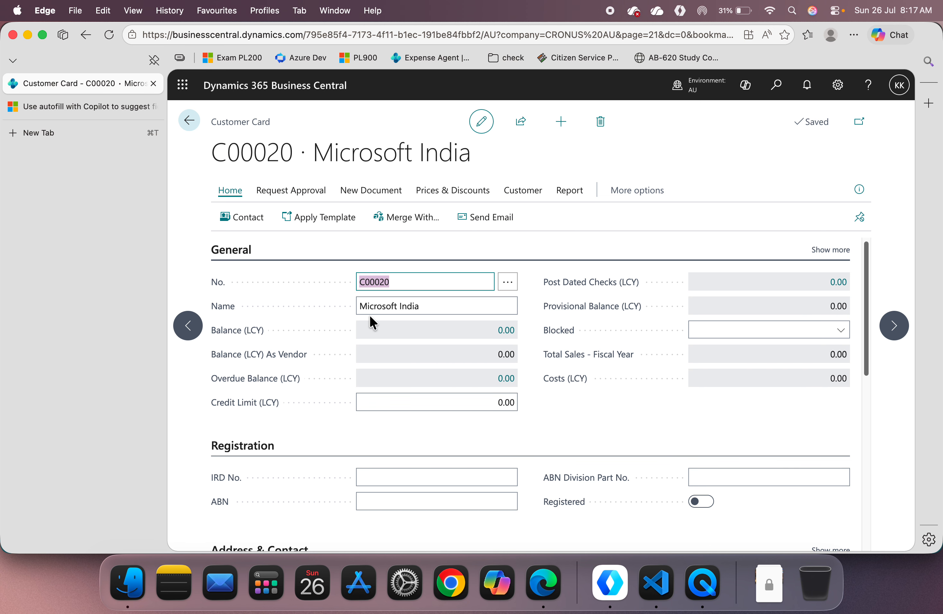
scroll(358, 439, down, 5)
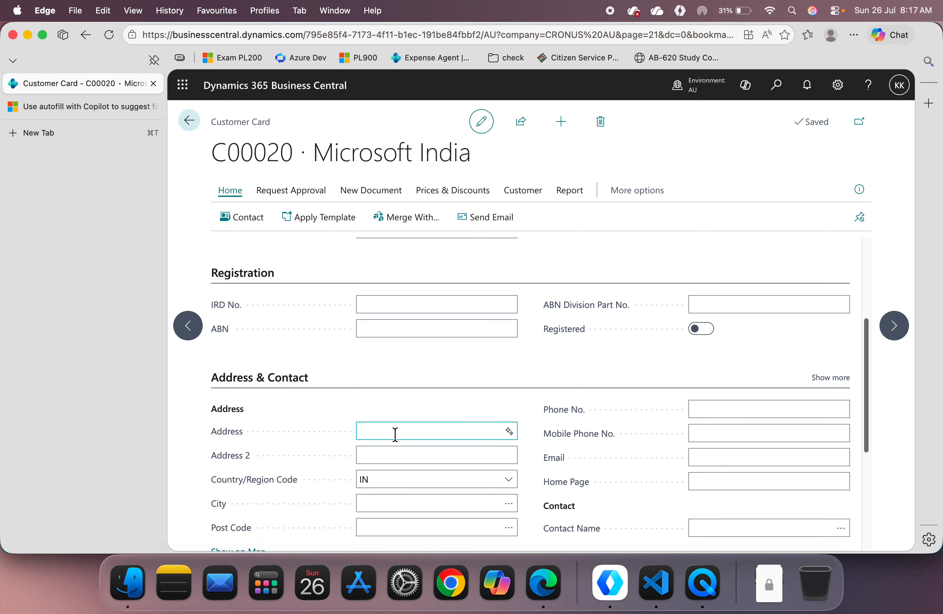
scroll(394, 432, up, 3)
scroll(397, 434, up, 2)
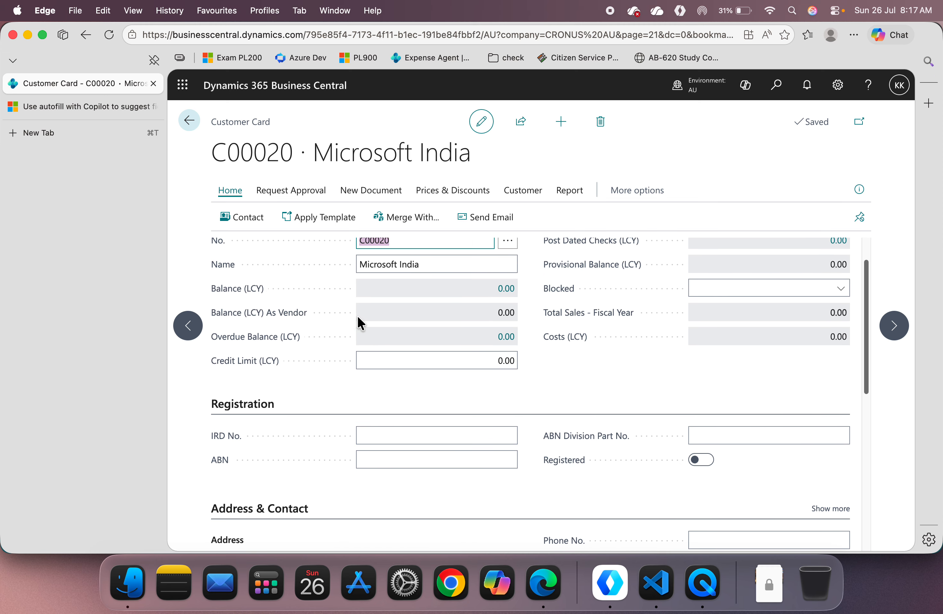
scroll(475, 372, down, 10)
scroll(474, 372, up, 4)
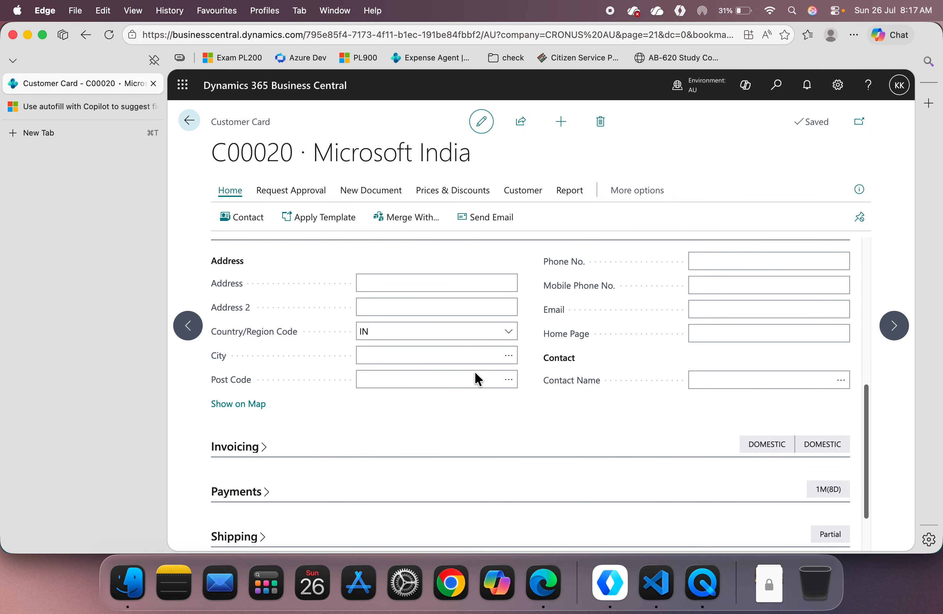
click(378, 343)
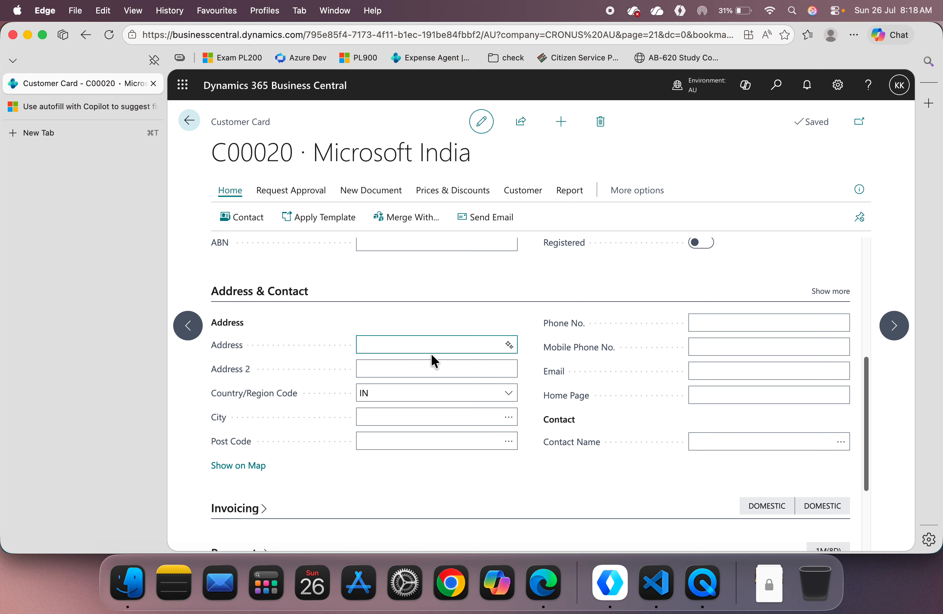
click(509, 345)
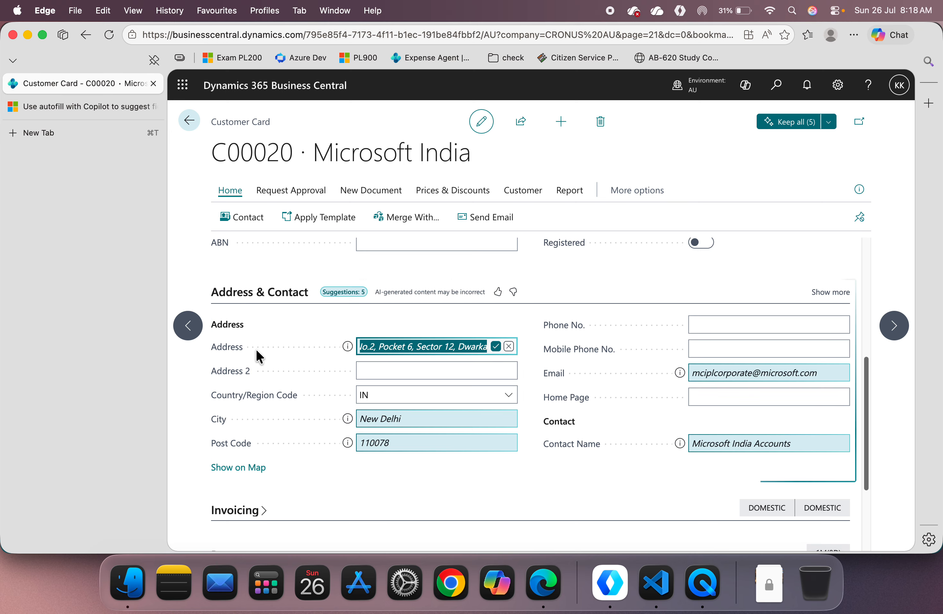
Step: Read the full suggested address and its source explanation, and choose to change that suggestion
drag(419, 346, 358, 341)
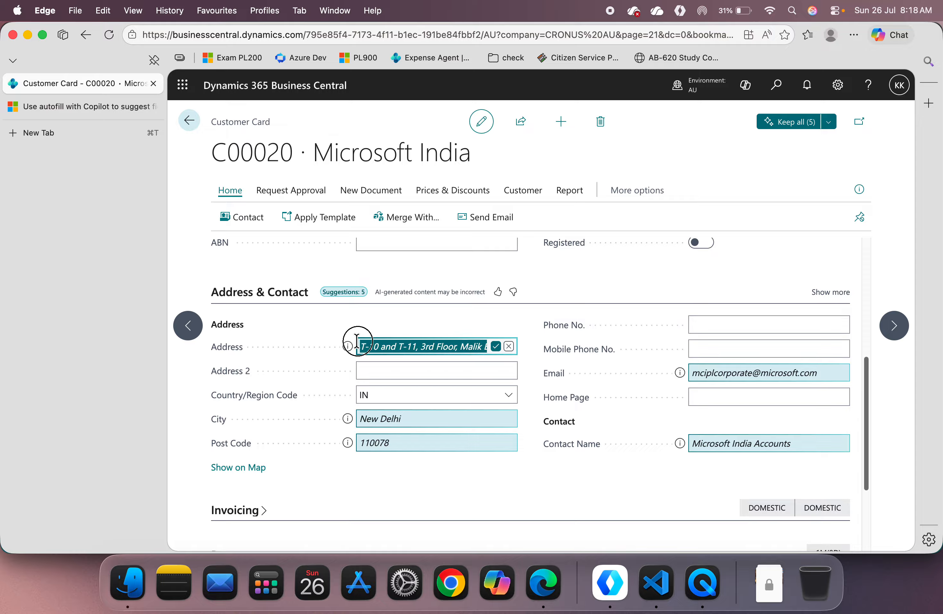
click(406, 346)
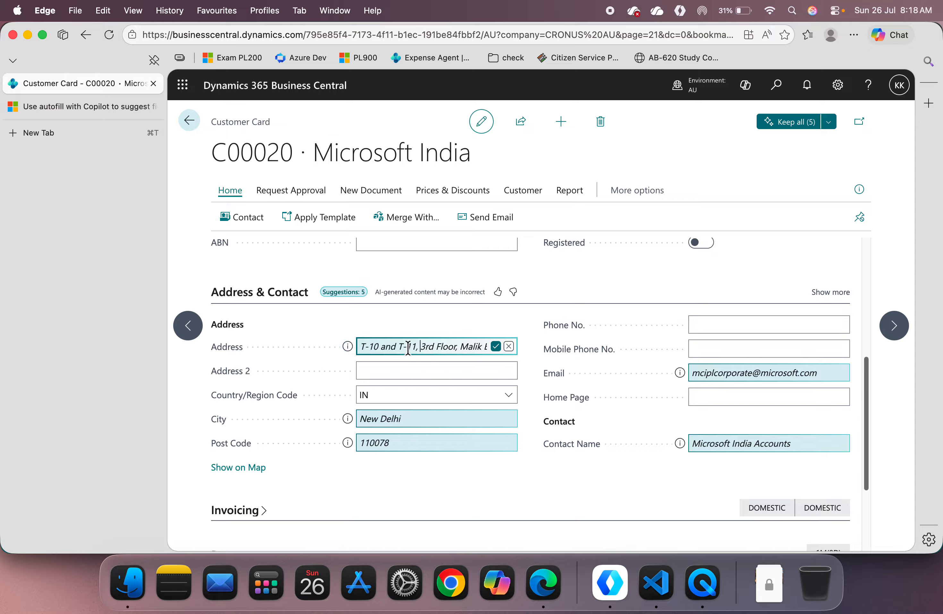
drag(357, 346, 494, 355)
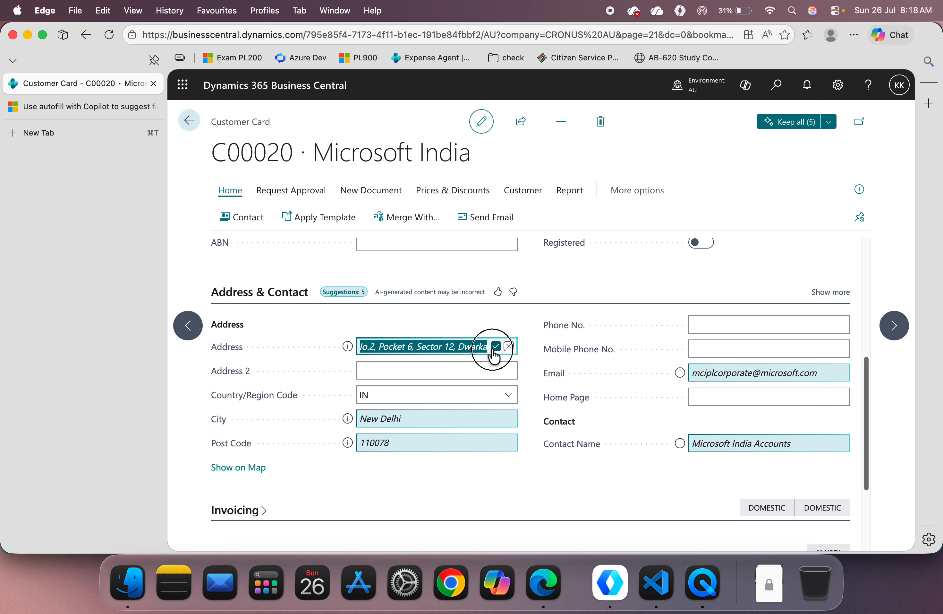
click(348, 346)
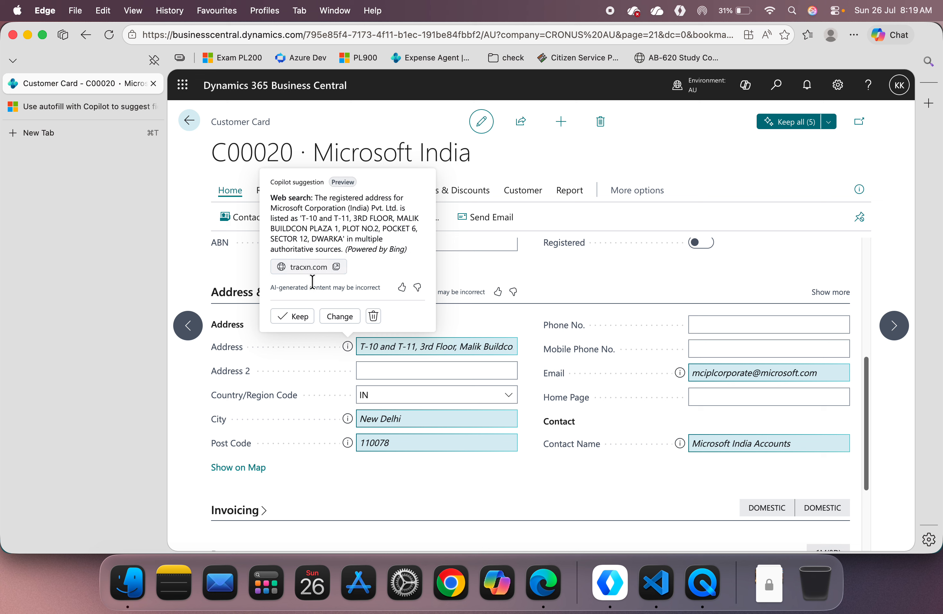
click(348, 319)
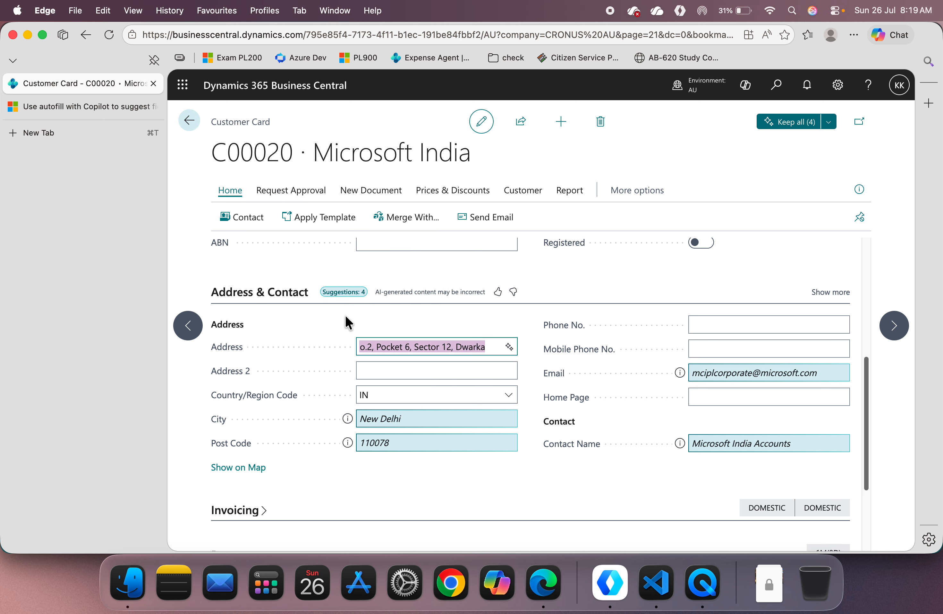
Step: Request suggestions again from the Address field and keep all pending suggestions except the post code
click(510, 346)
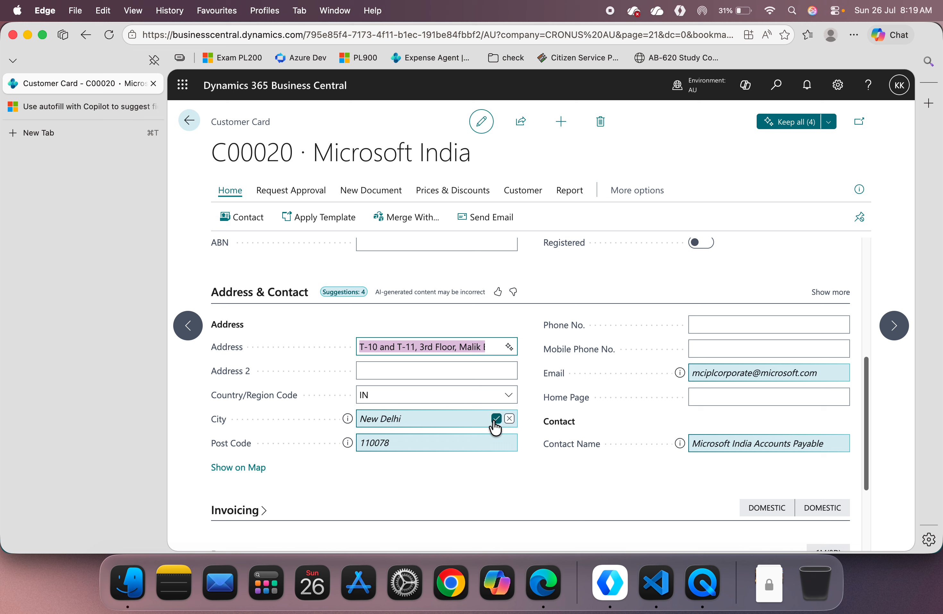
click(496, 419)
click(189, 121)
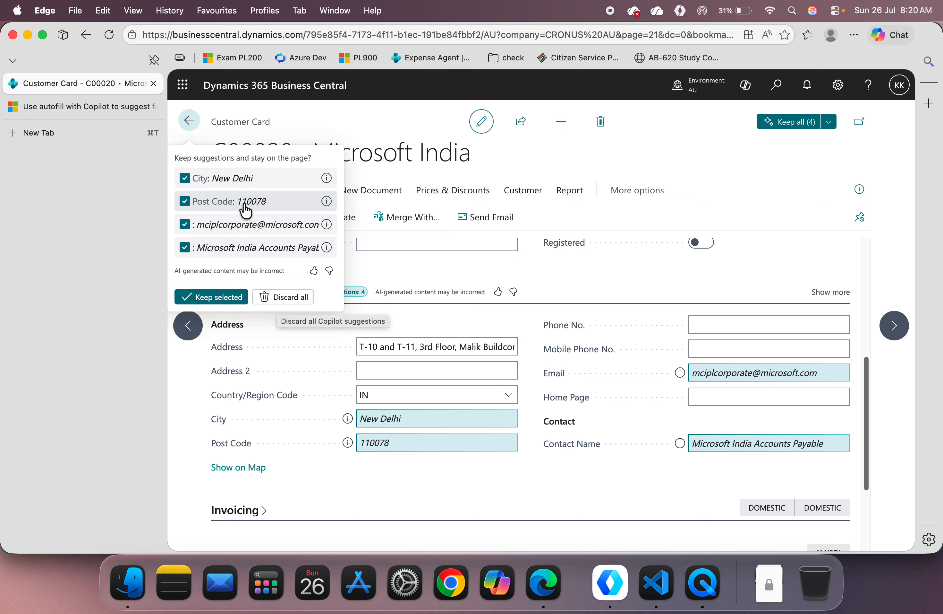
click(192, 183)
click(186, 182)
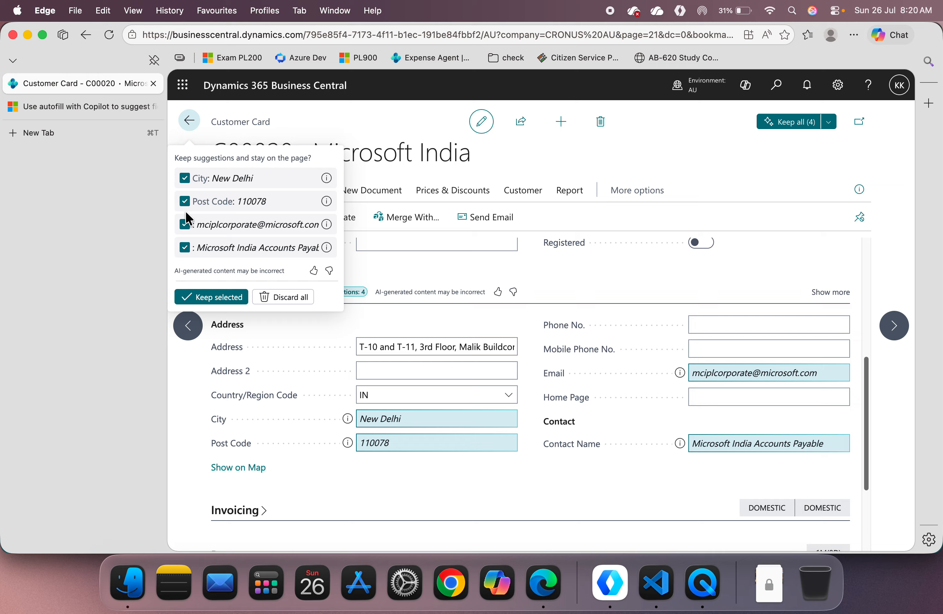
click(185, 201)
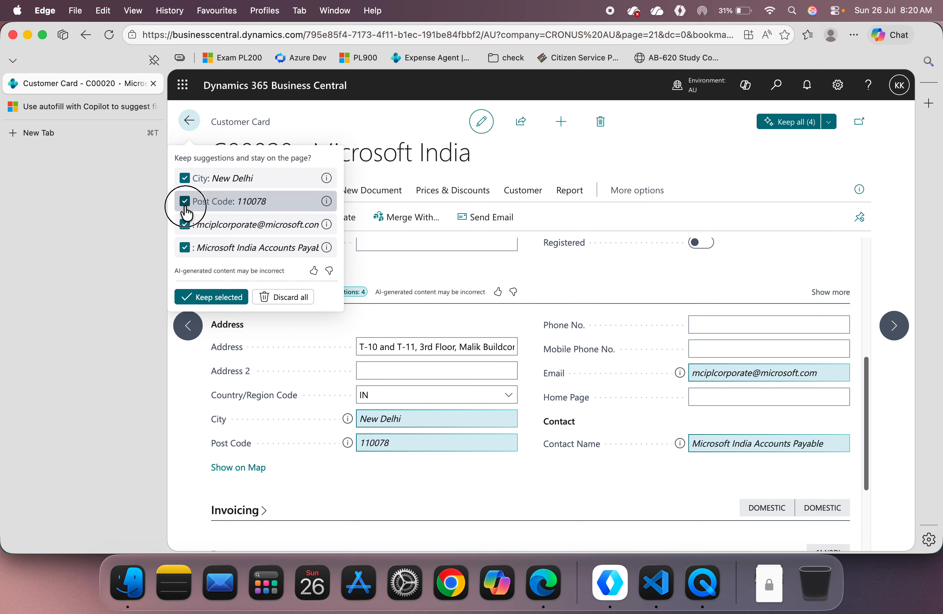
click(205, 297)
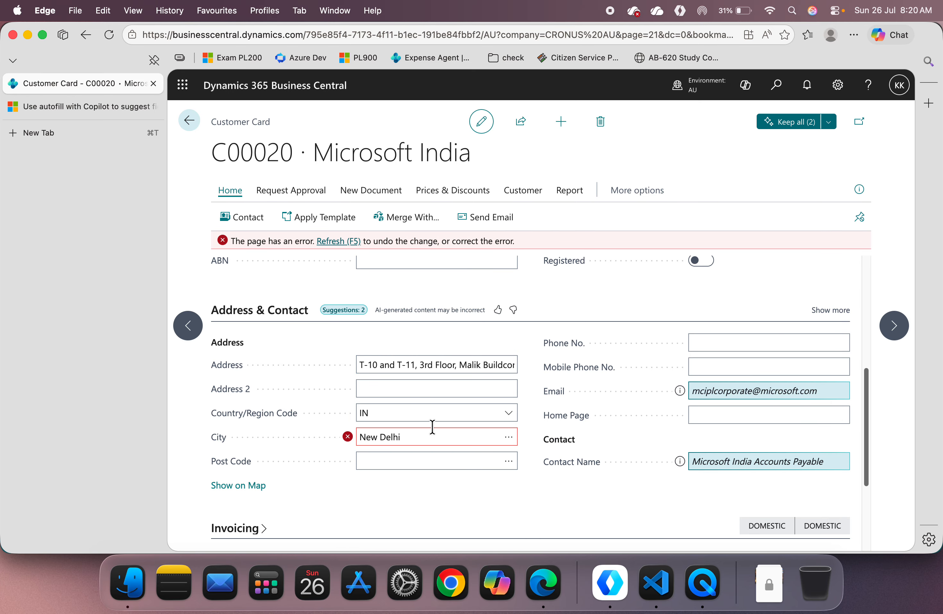
Step: Correct the city by picking the Delhi entry from the post codes list, and keep the remaining email and contact name suggestions
click(379, 437)
click(438, 438)
click(508, 438)
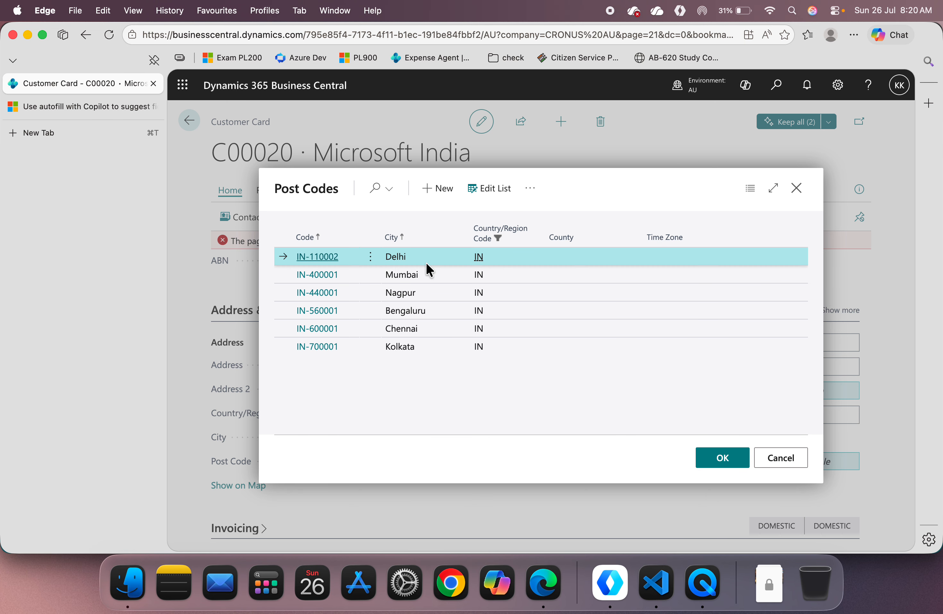
click(722, 457)
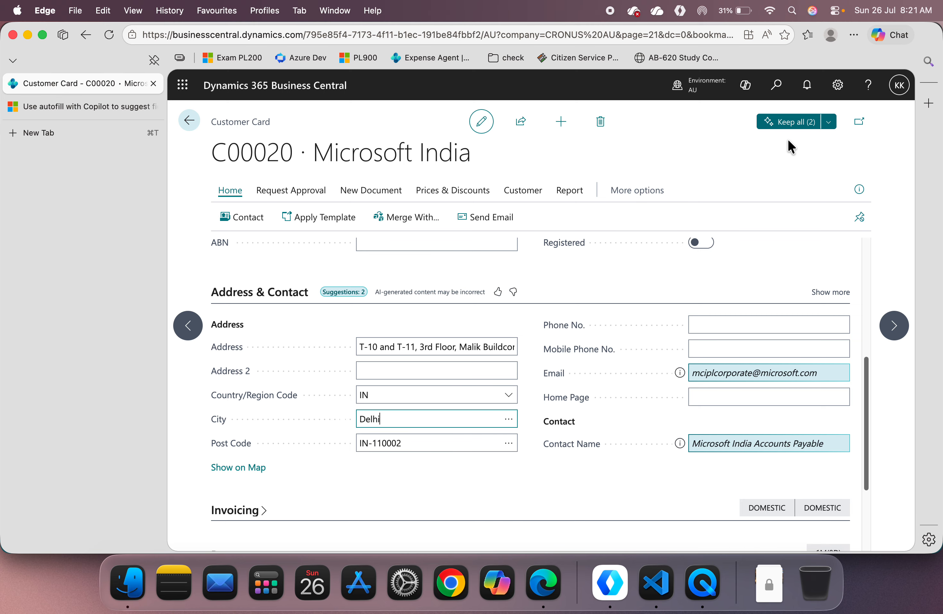
click(785, 122)
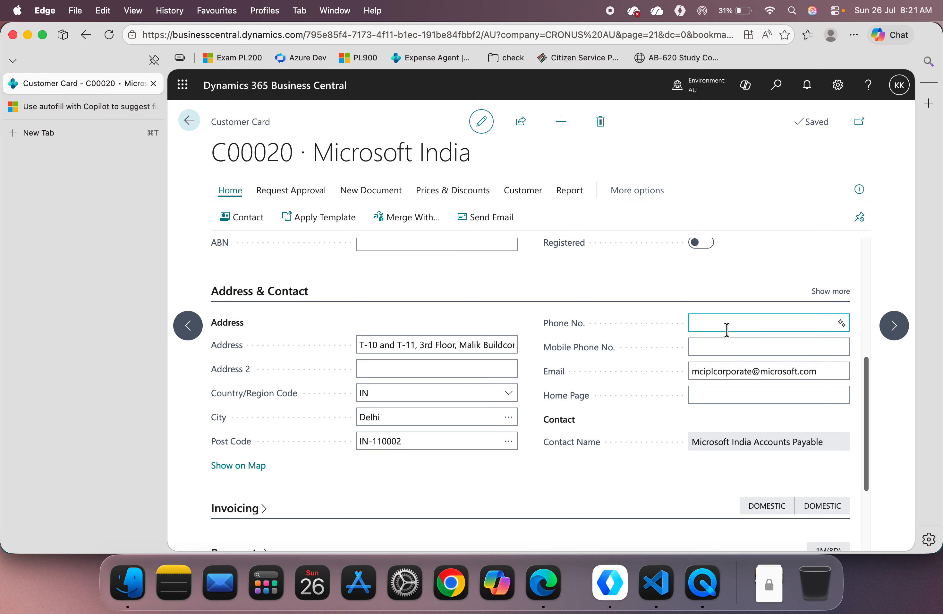
Step: Search for "autofill", open the Autofill Testing list and make the list editable
click(776, 85)
text(a)
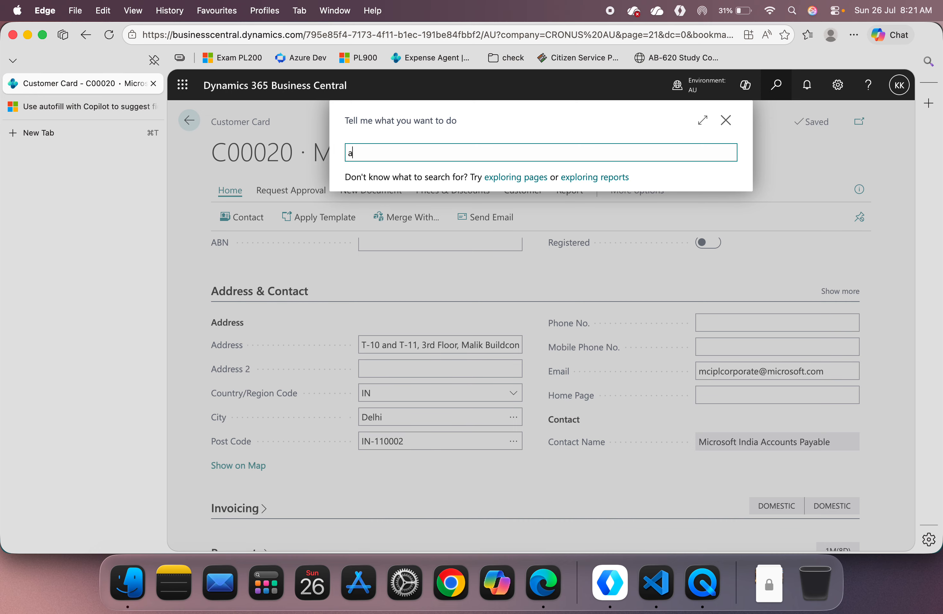
text(utofill)
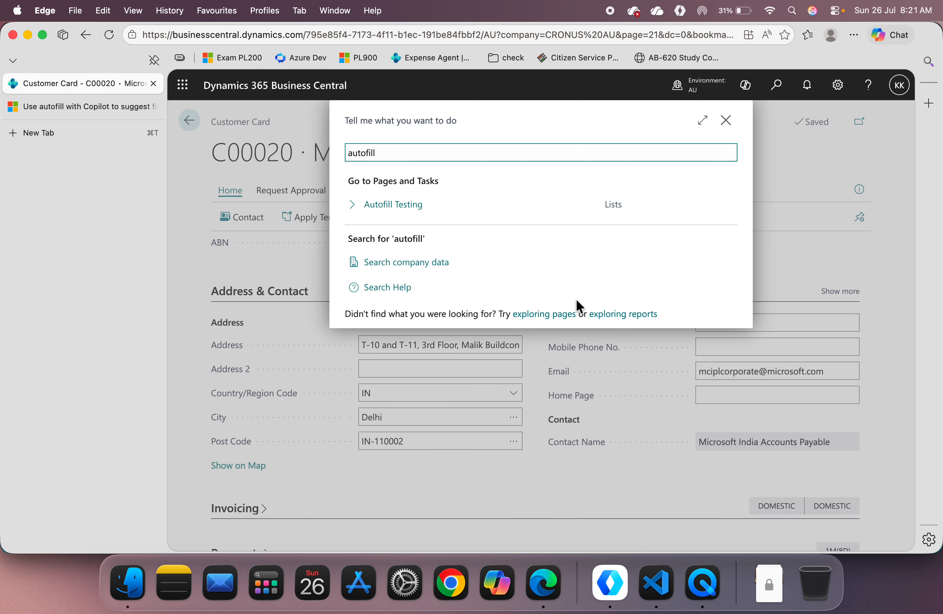
click(373, 212)
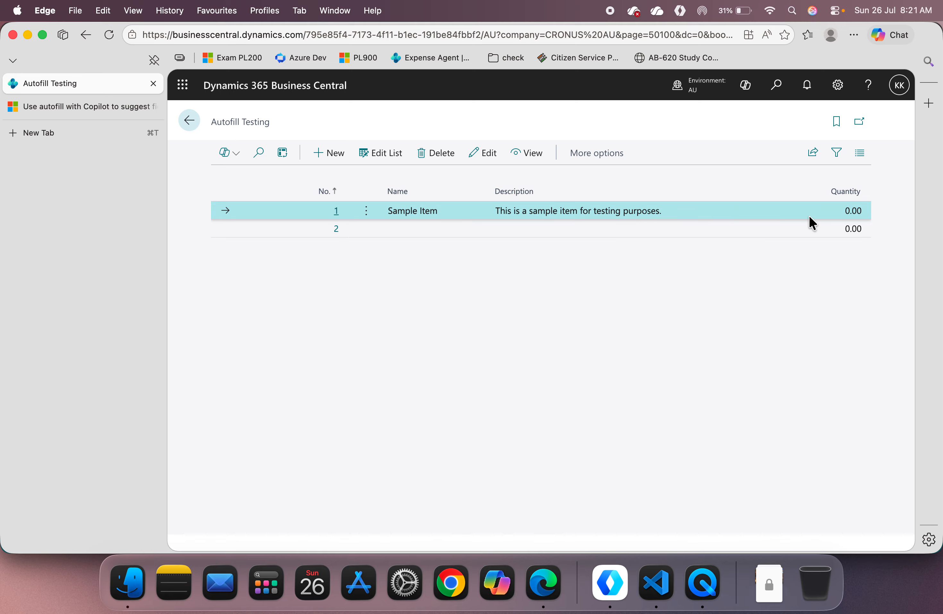
click(395, 163)
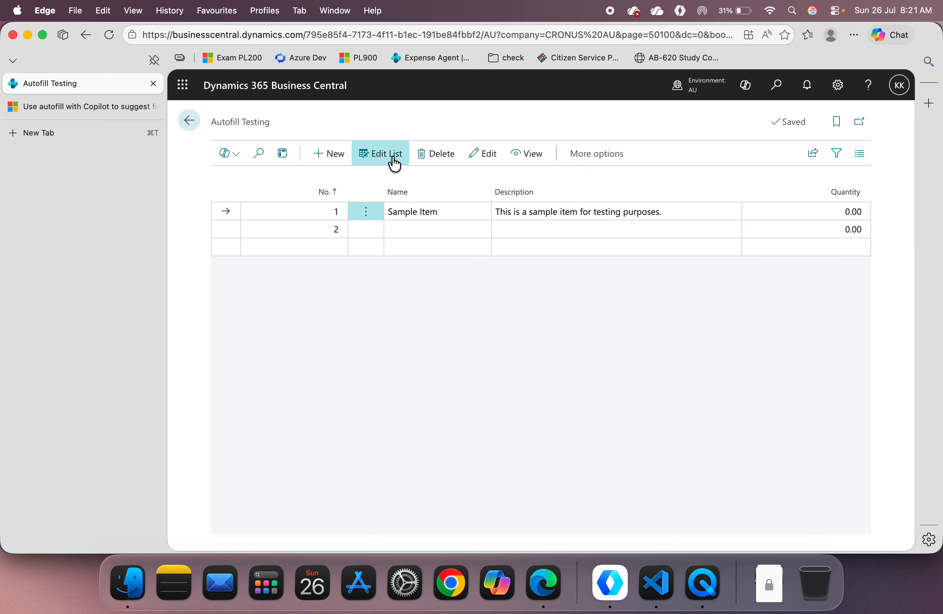
click(543, 208)
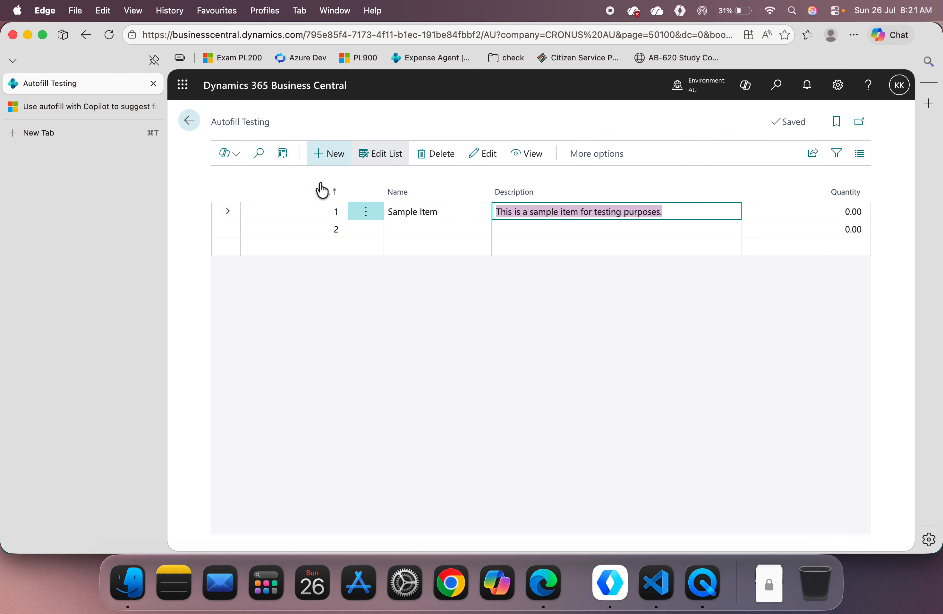
click(425, 231)
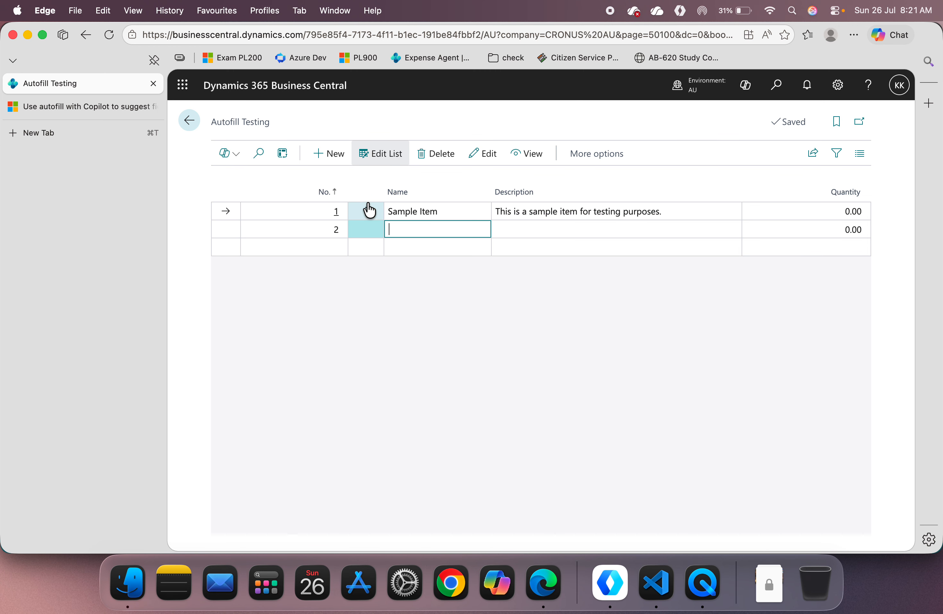
Step: Create a new autofill testing record with No. 3 and the name "Item 3"
click(334, 163)
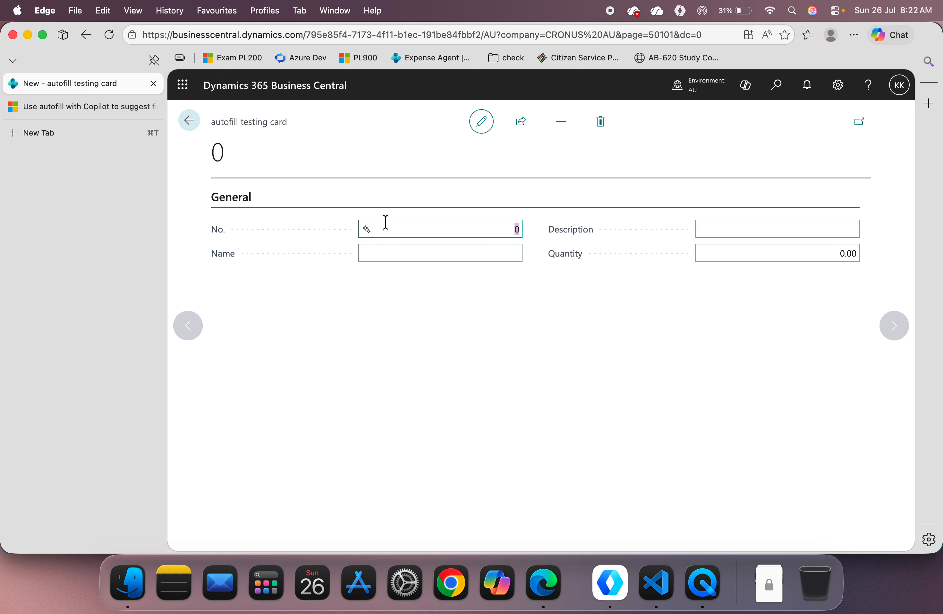
text(3)
key(Tab)
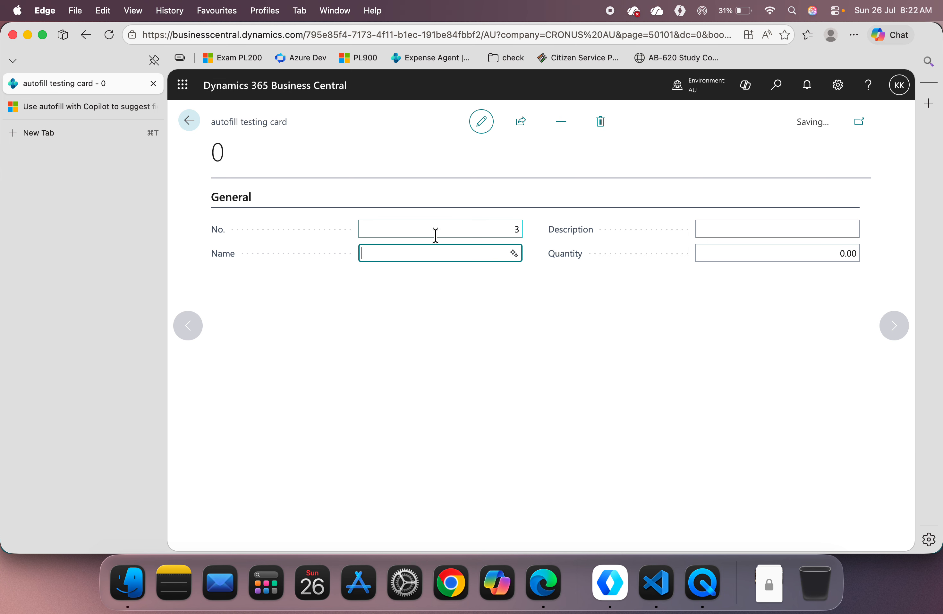
text(Item 3)
key(Tab)
Step: Generate a Copilot suggestion for the description, keep "General item record" and return to the Autofill Testing list
click(851, 229)
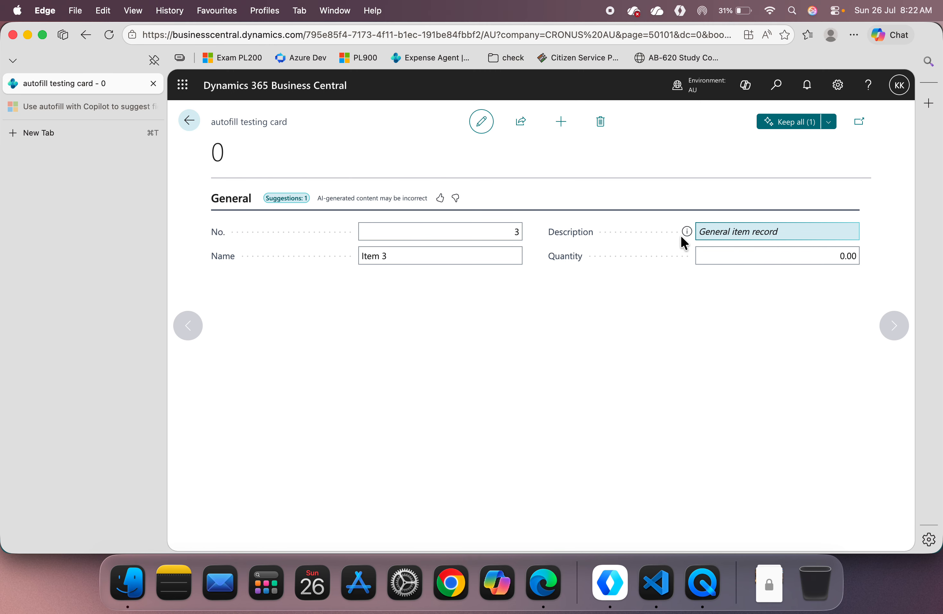
click(791, 122)
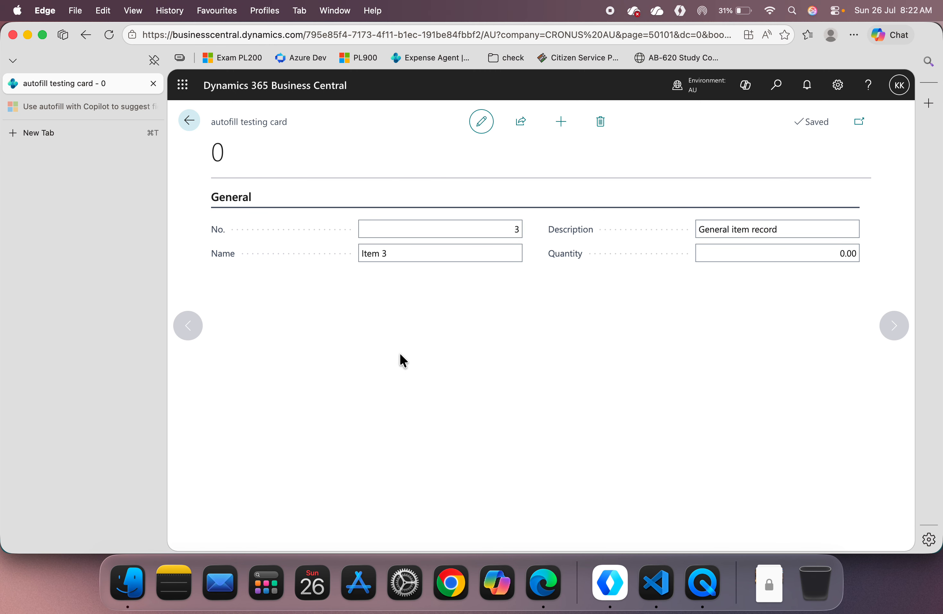
click(197, 124)
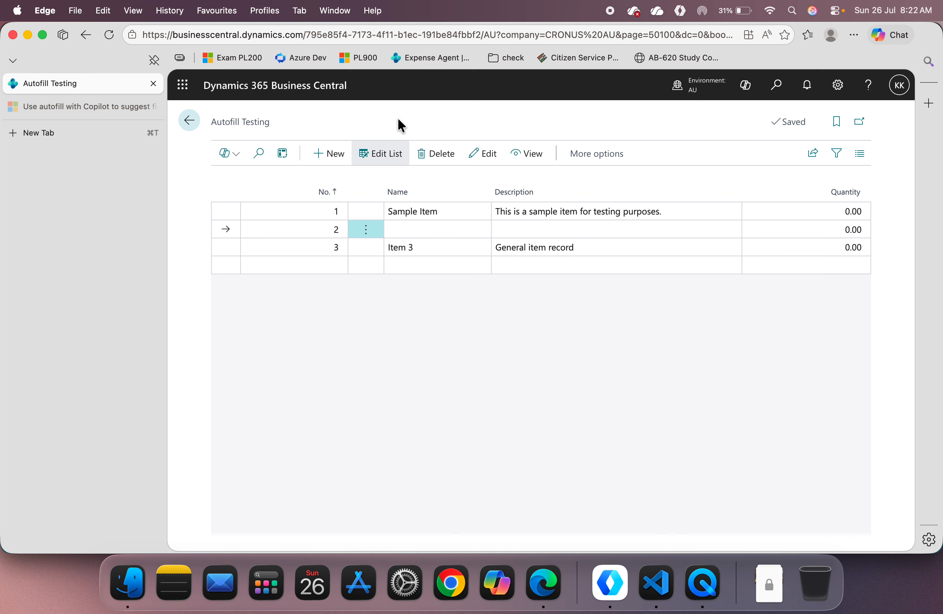
Step: Search for "copilot" and open the Copilot & agent capabilities page
click(777, 87)
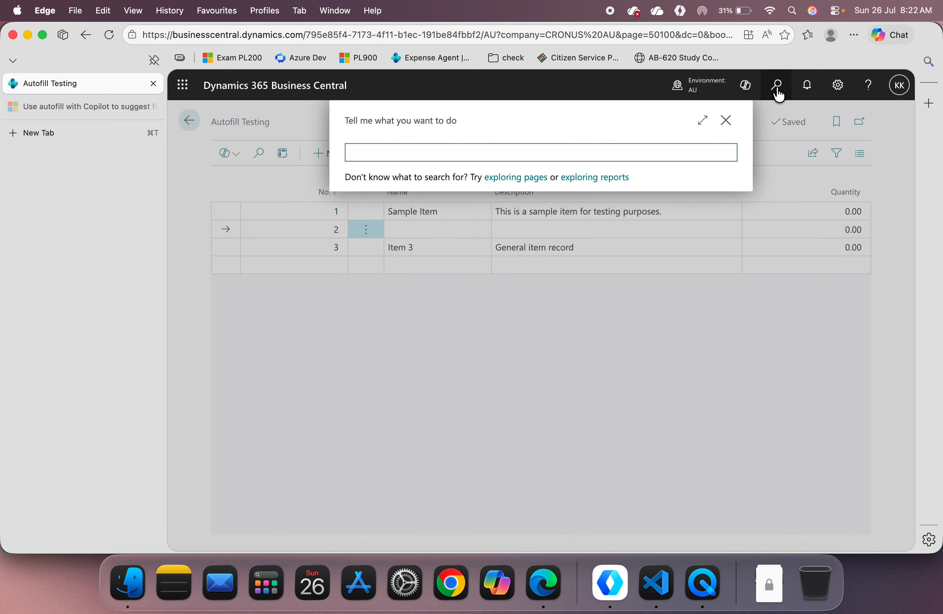
text(copilot)
click(398, 203)
Step: Deactivate the Autofill capability in the production-ready previews, giving "Users are not ready for it yet" as the reason
scroll(478, 387, down, 5)
click(415, 385)
click(392, 389)
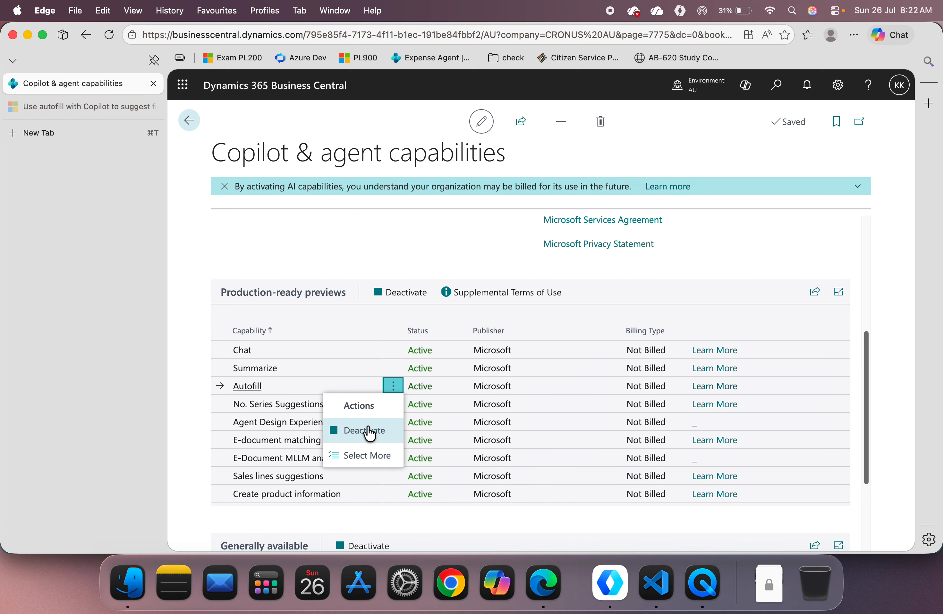
click(366, 430)
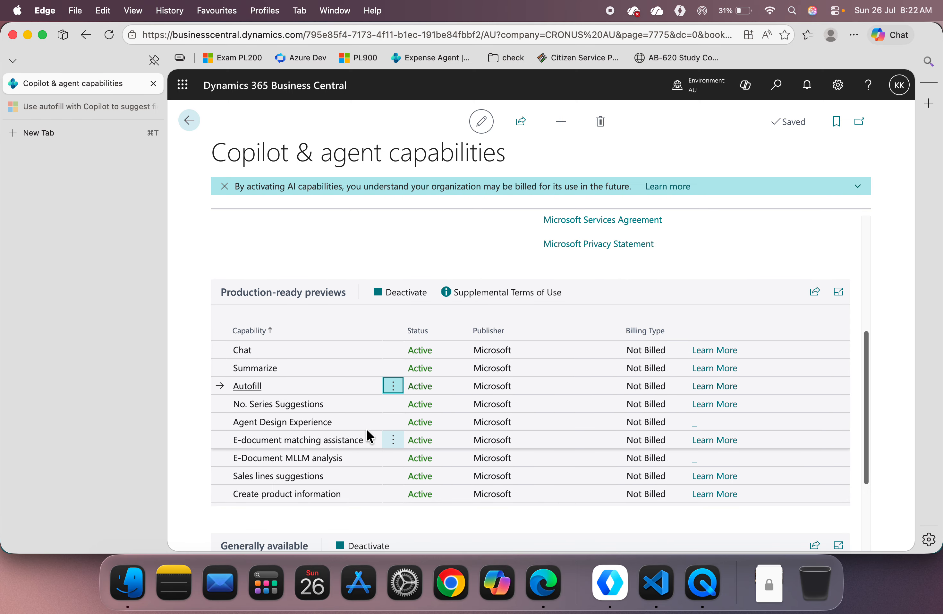
click(705, 339)
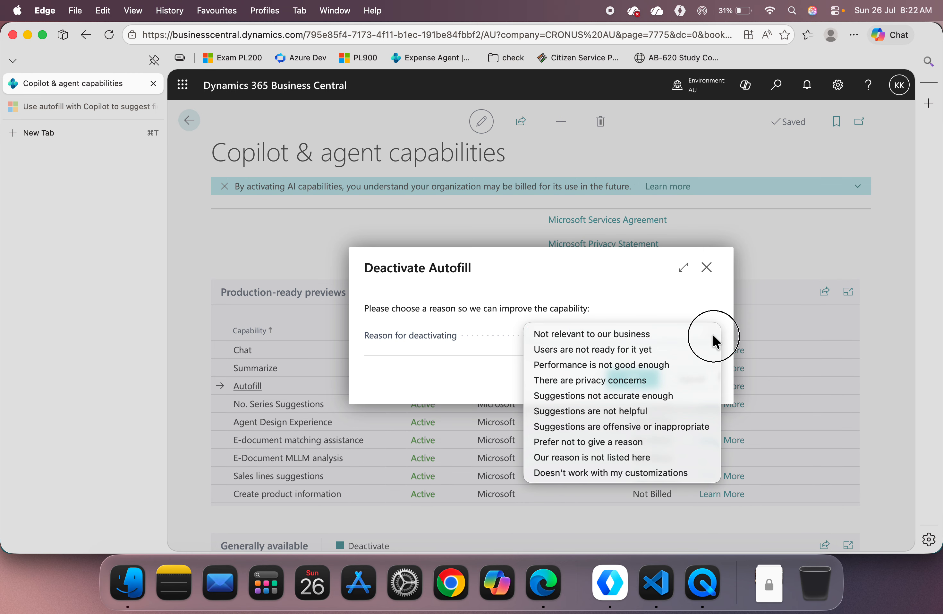
click(627, 344)
click(625, 376)
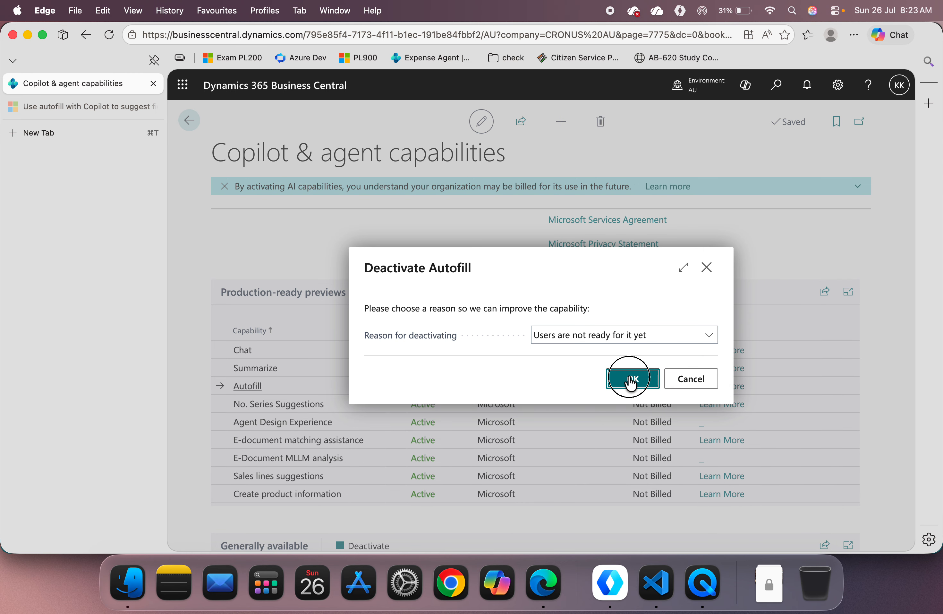
Step: Review the Copilot & agent capabilities settings and reload the page so the Autofill change takes effect
scroll(628, 375, up, 3)
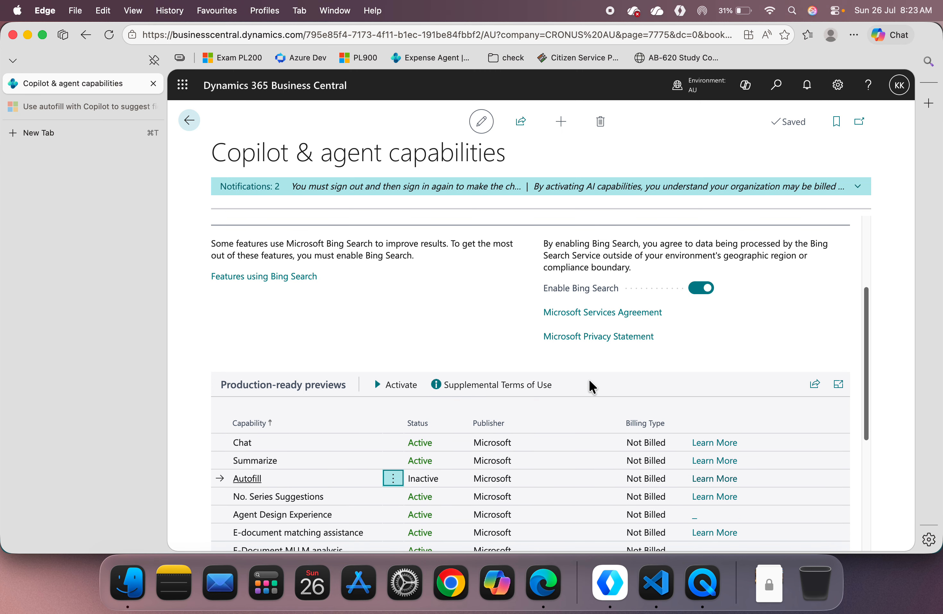
scroll(590, 279, up, 1)
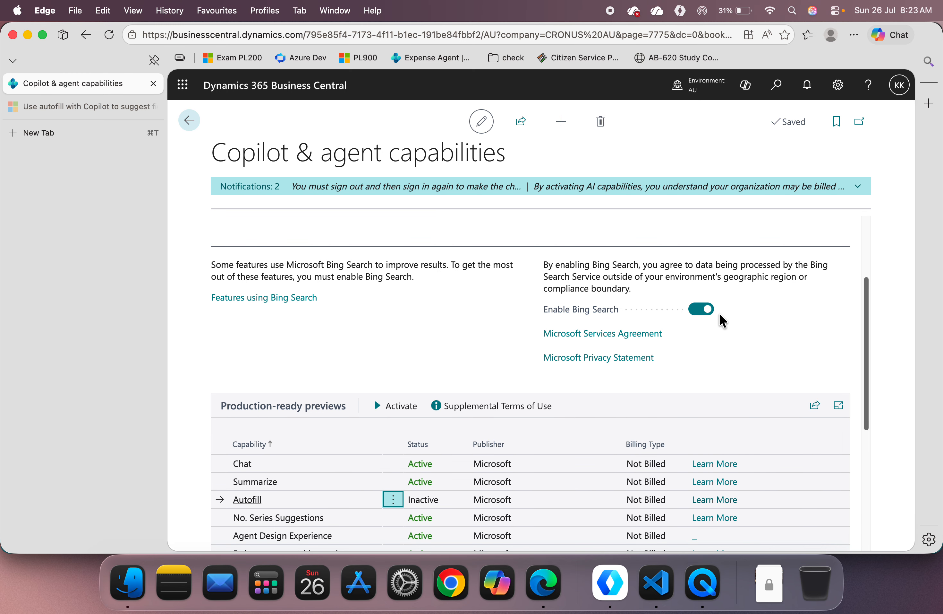
scroll(719, 312, down, 1)
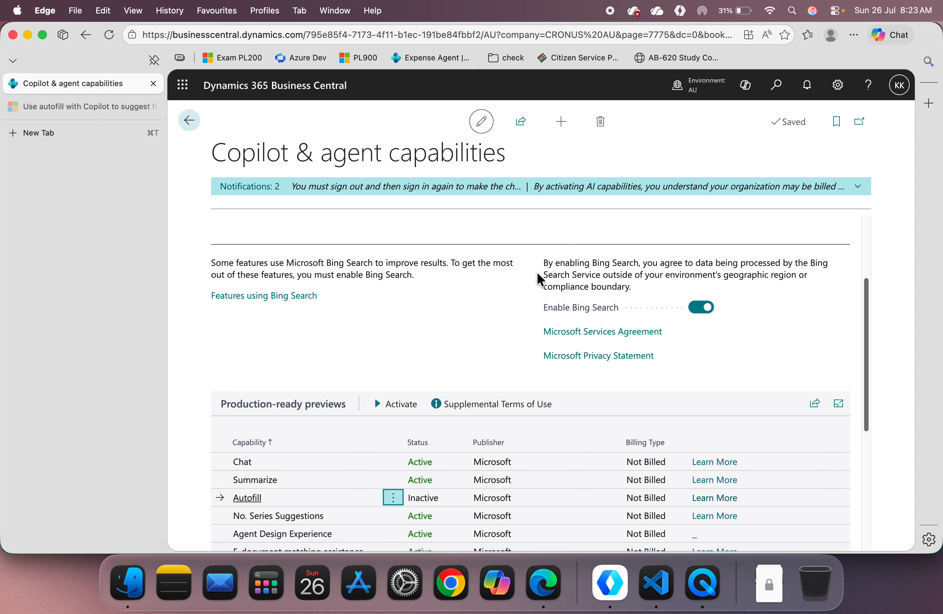
click(110, 35)
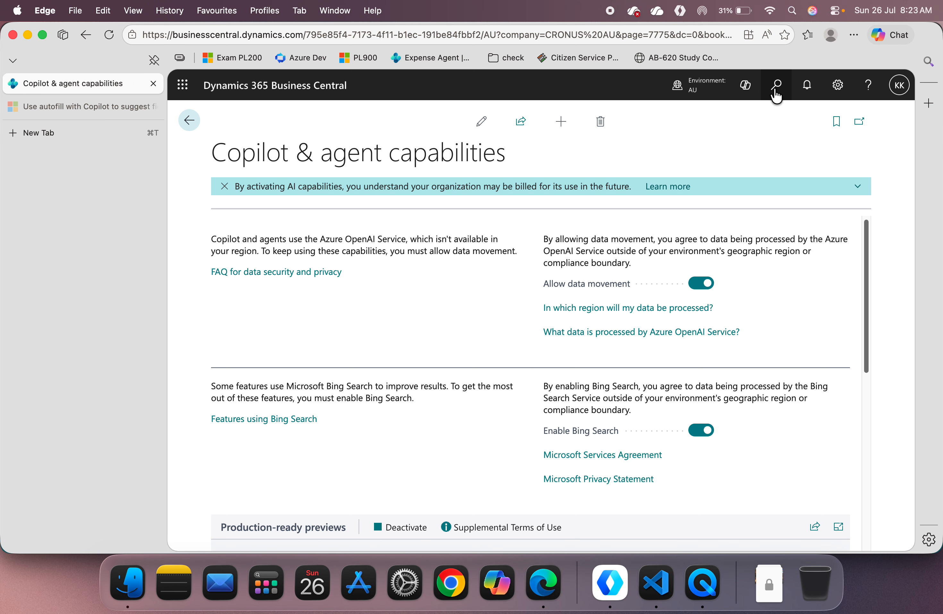
Step: Open the customer card of Adatum Corporation and check the IRD No., Address and Address 2 fields for autofill suggestions
click(190, 121)
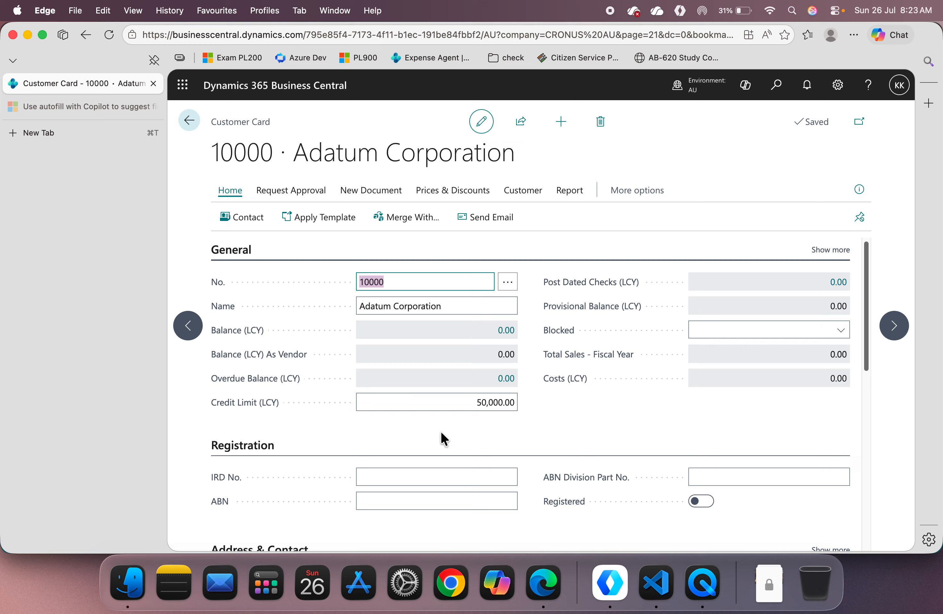
click(443, 481)
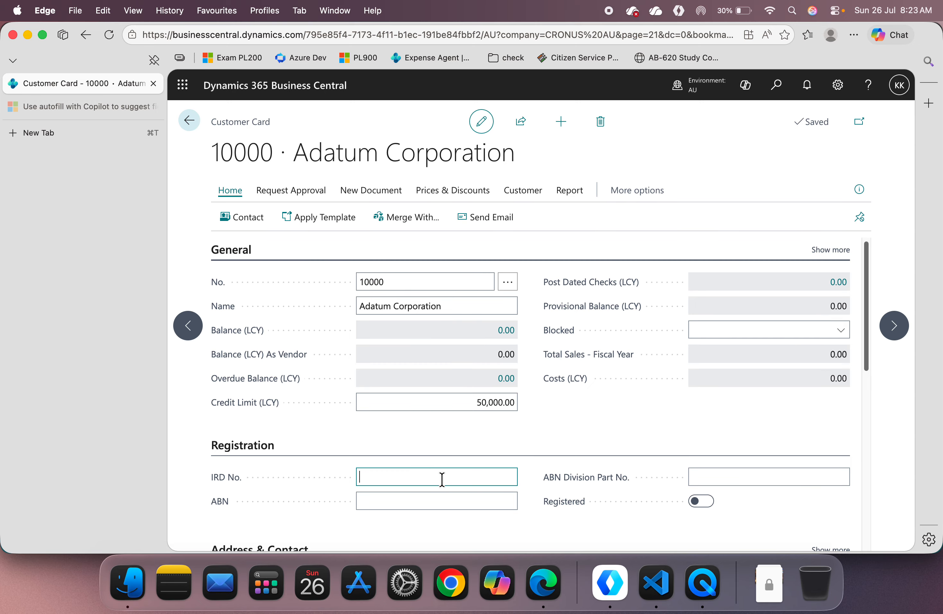
scroll(478, 318, down, 3)
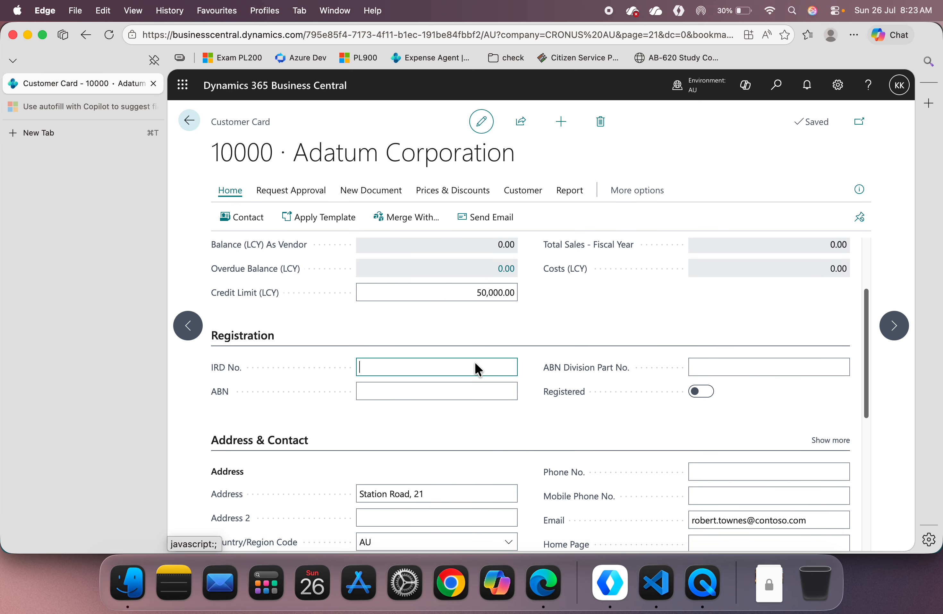
click(423, 483)
scroll(474, 484, down, 2)
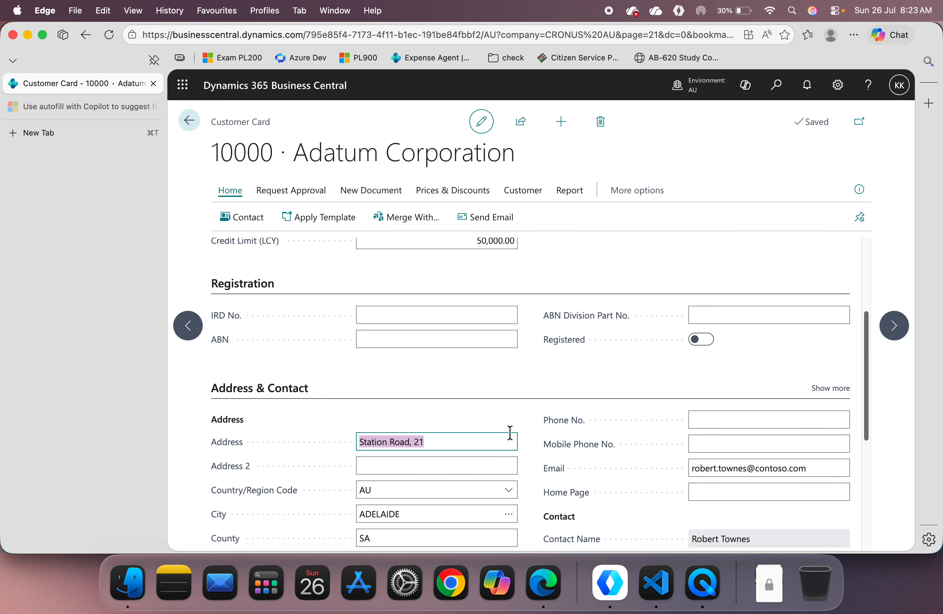
click(431, 463)
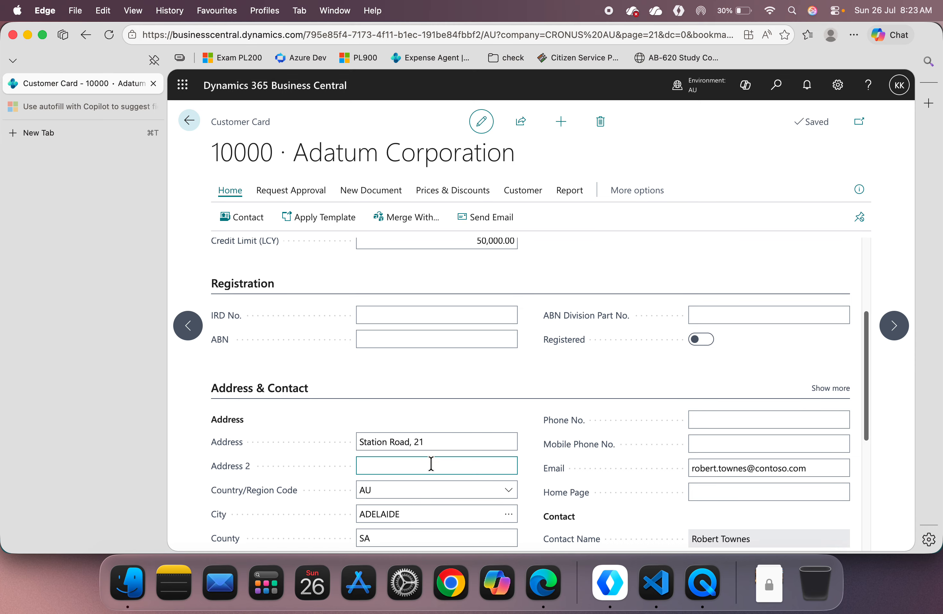